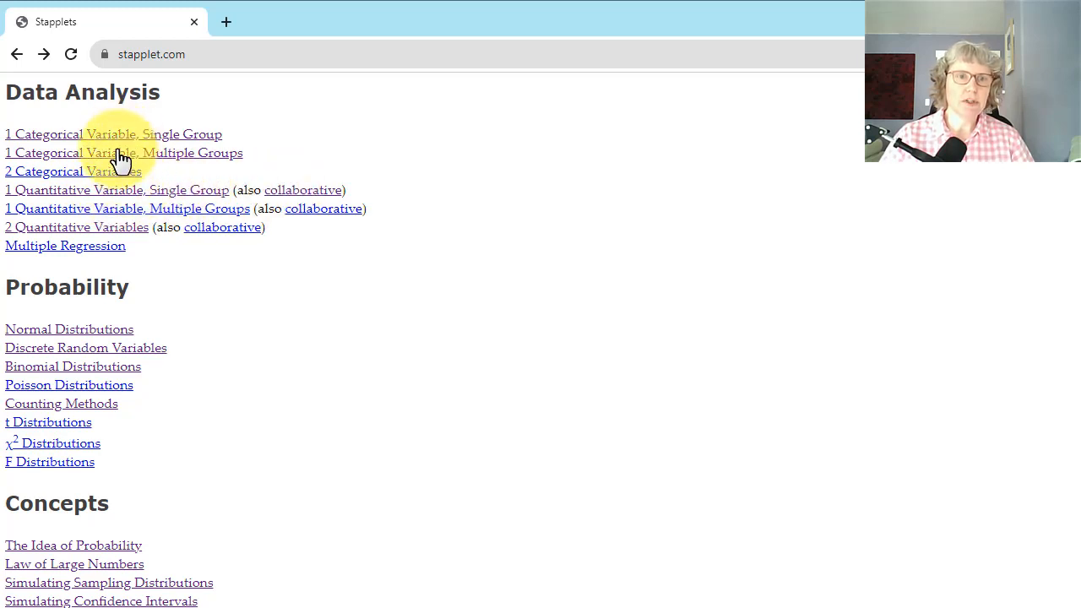
Open the applet for one quantitative variable with a single group and name the variable "Stat 243 Test Scores in Points"
{"action": "left_click", "coordinate": [120, 194]}
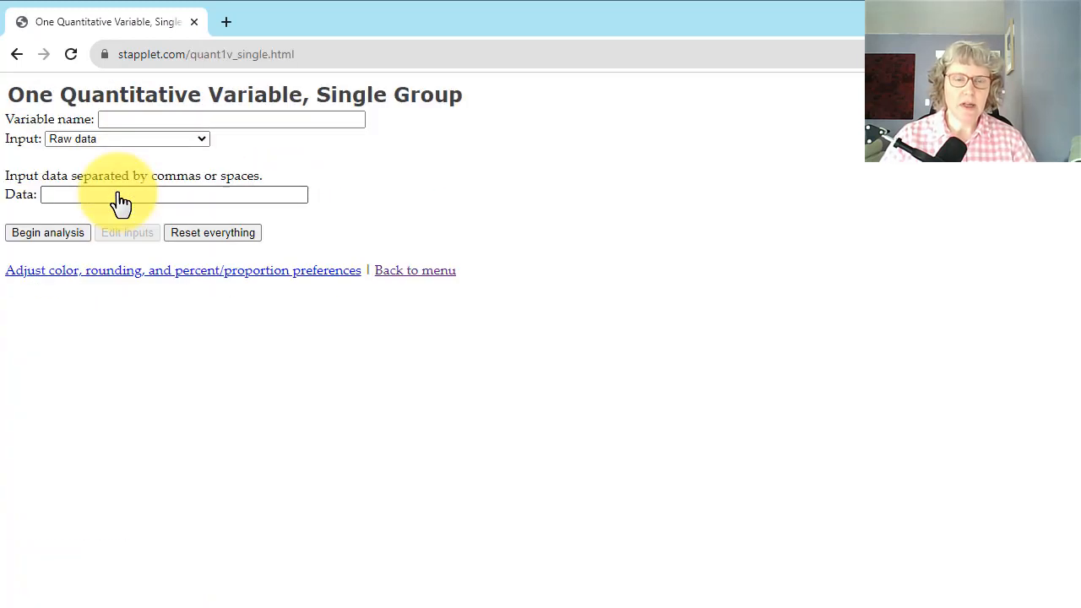
{"action": "left_click", "coordinate": [137, 120]}
{"action": "left_click", "coordinate": [138, 119]}
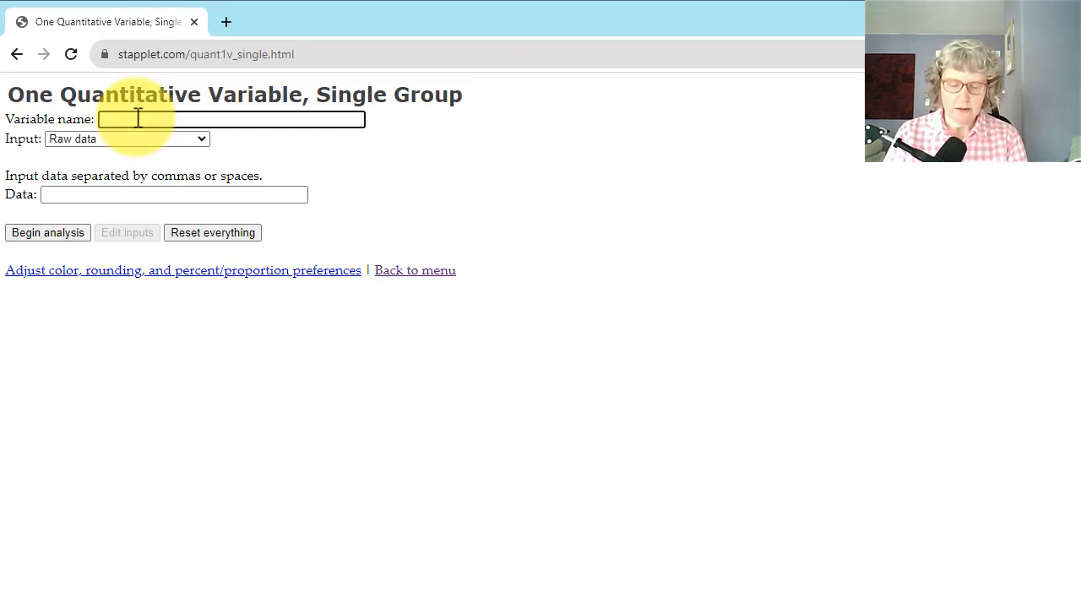
{"action": "type", "text": "S"}
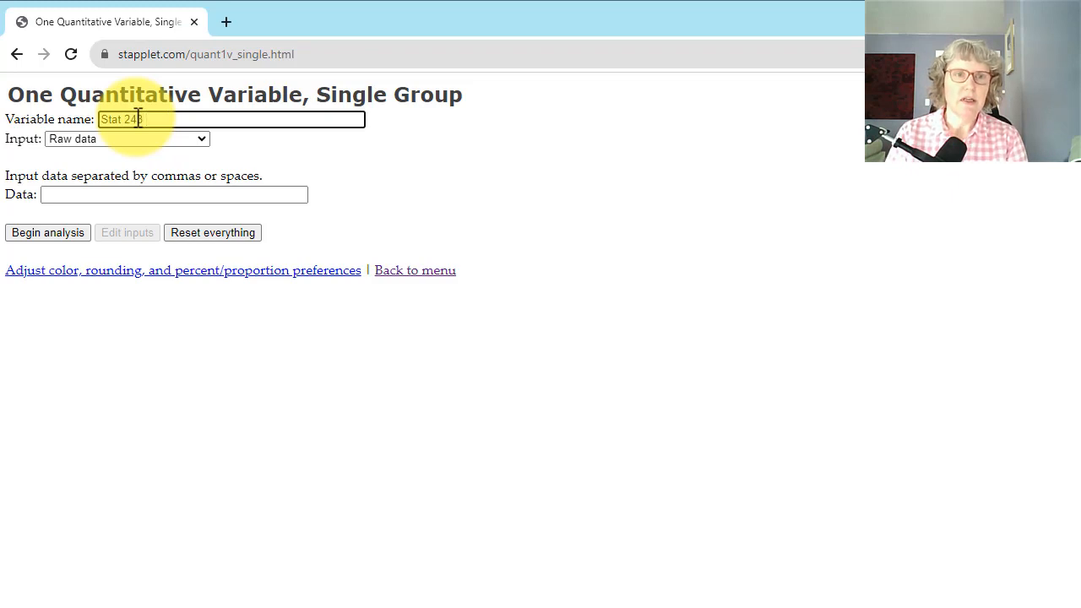
{"action": "type", "text": "tat 248 Test C"}
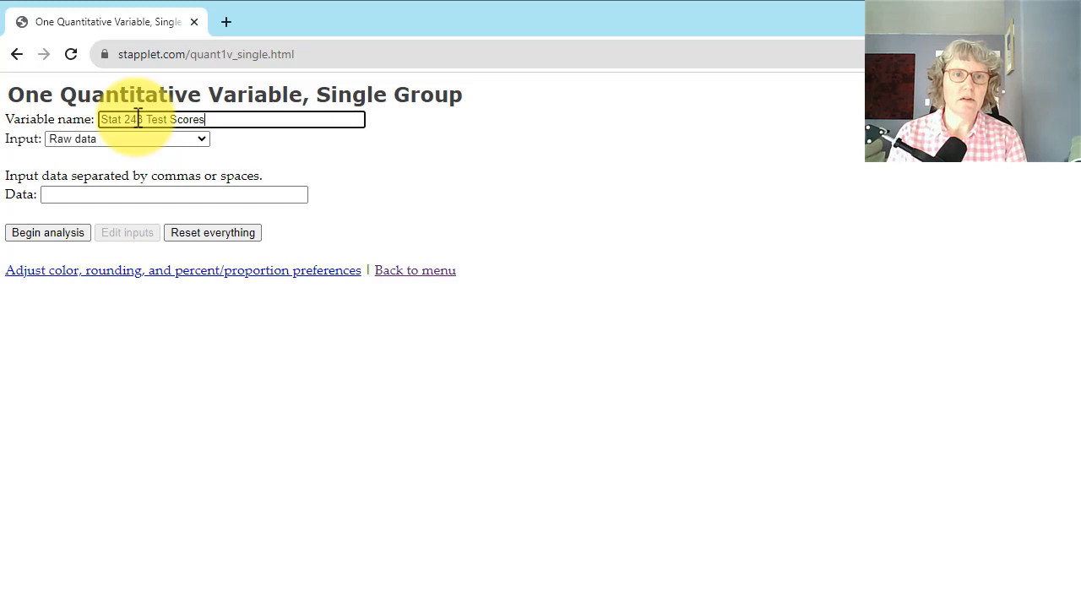
{"action": "type", "text": "cores in Poi"}
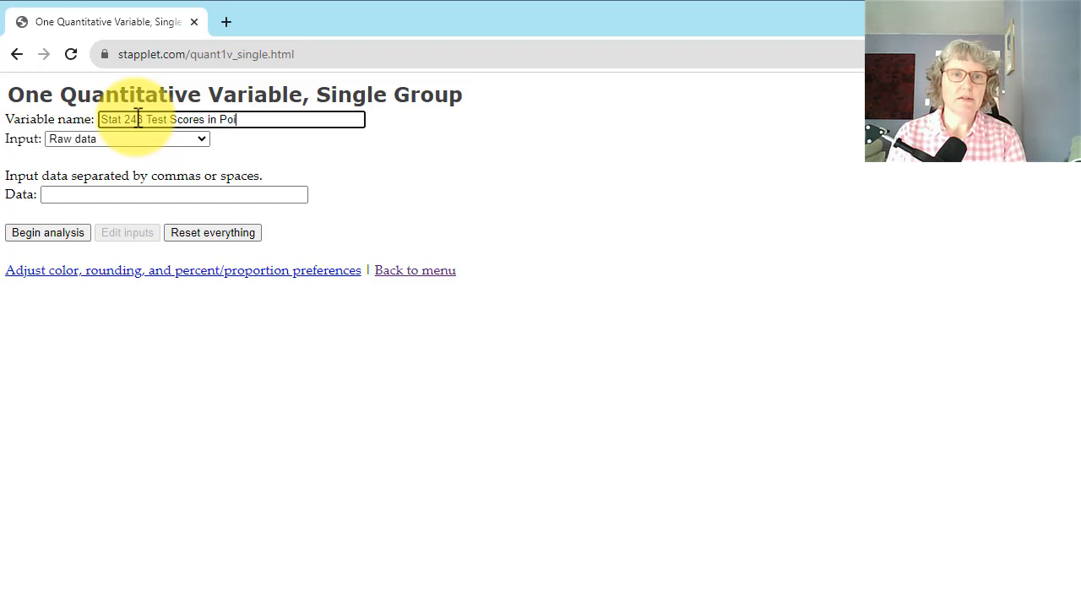
{"action": "type", "text": "nts"}
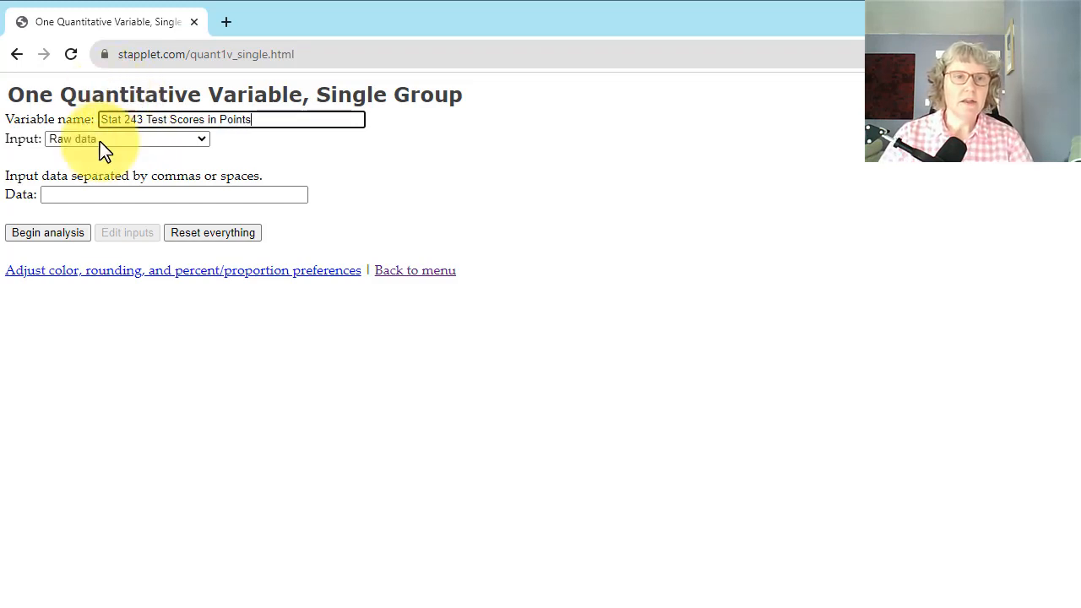
Copy the 15 exam scores of Example 1 from the Word notes into the applet as raw data and begin the analysis
{"action": "left_click", "coordinate": [85, 196]}
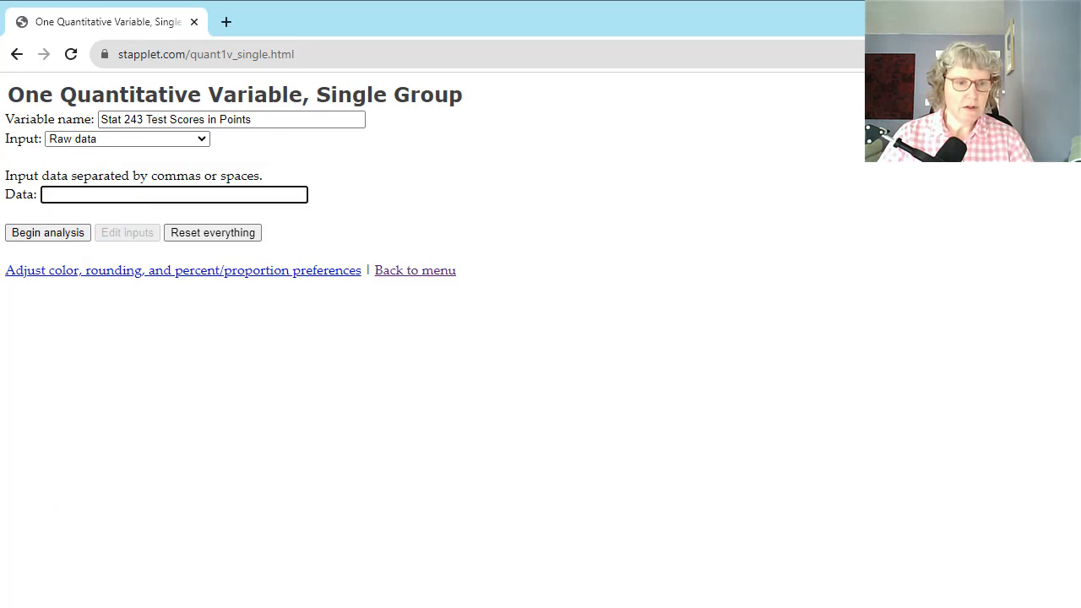
{"action": "key", "text": "alt+Tab"}
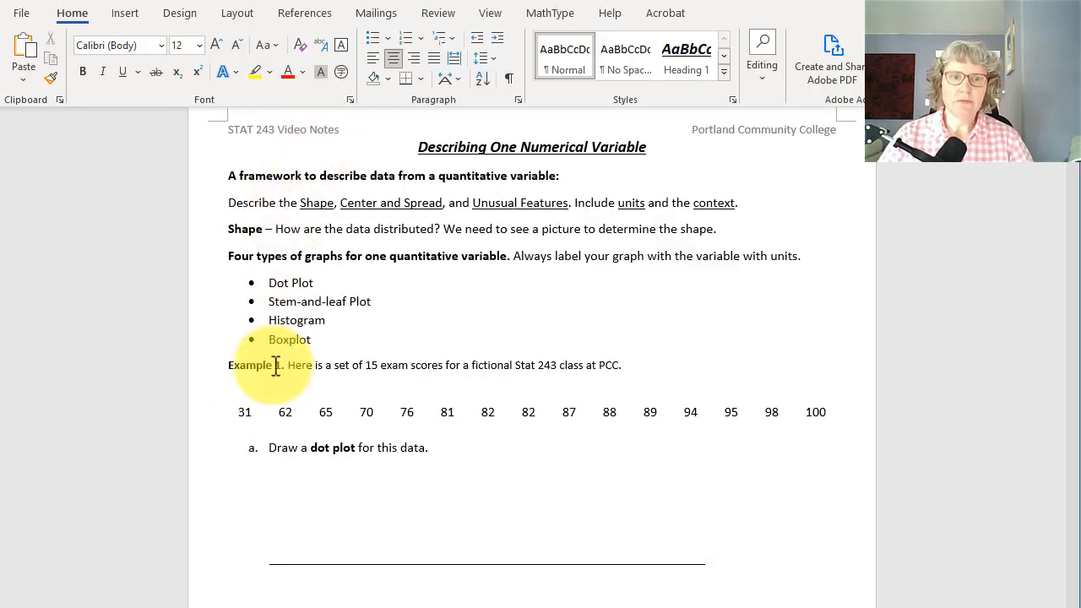
{"action": "left_click_drag", "start_coordinate": [236, 412], "coordinate": [823, 413]}
{"action": "key", "text": "ctrl+c"}
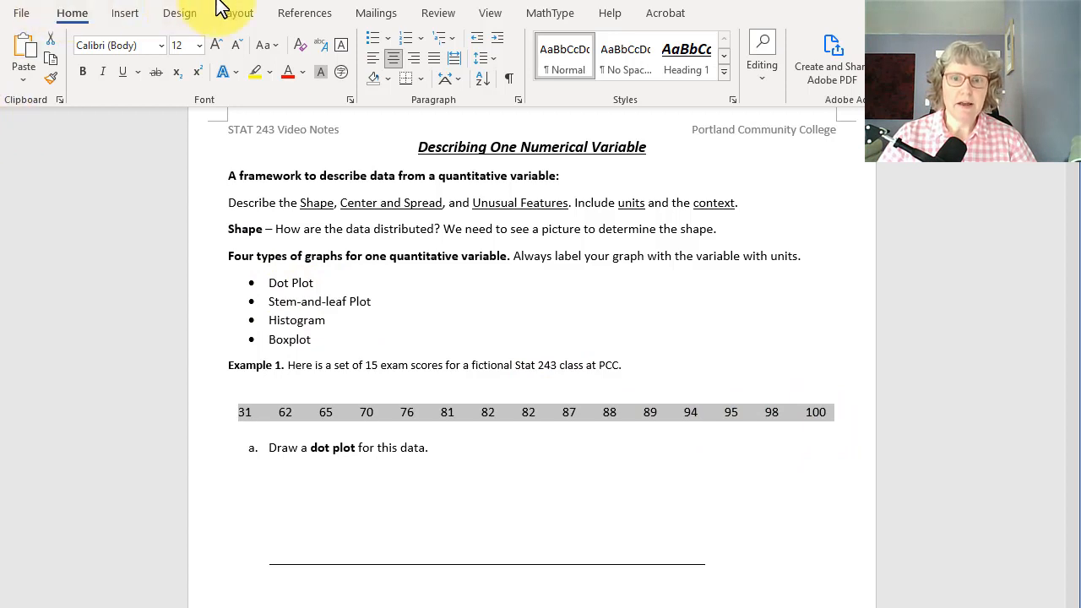
{"action": "key", "text": "alt+Tab"}
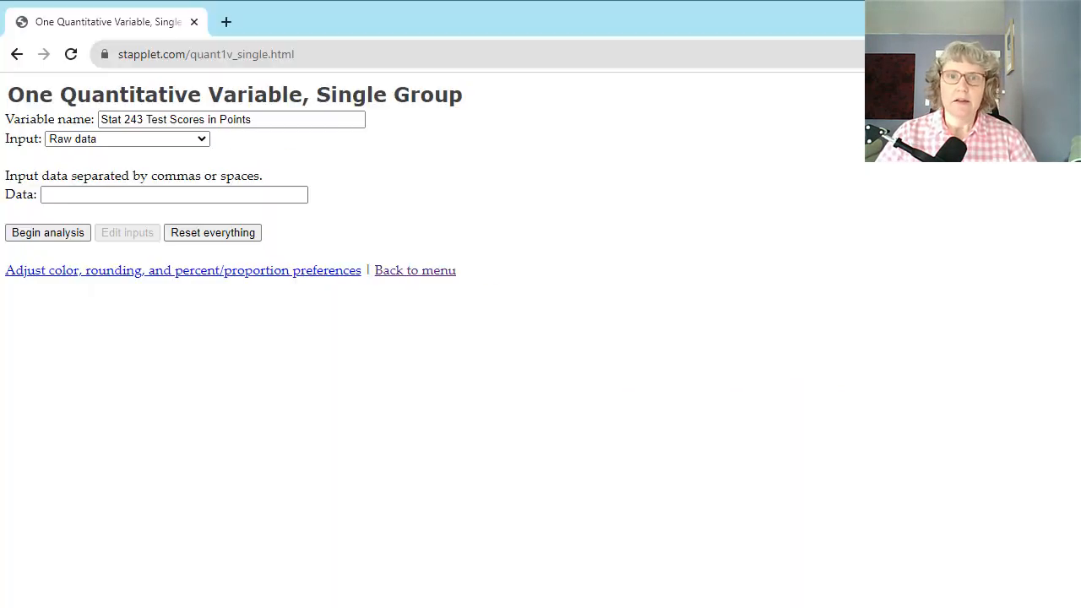
{"action": "left_click", "coordinate": [144, 195]}
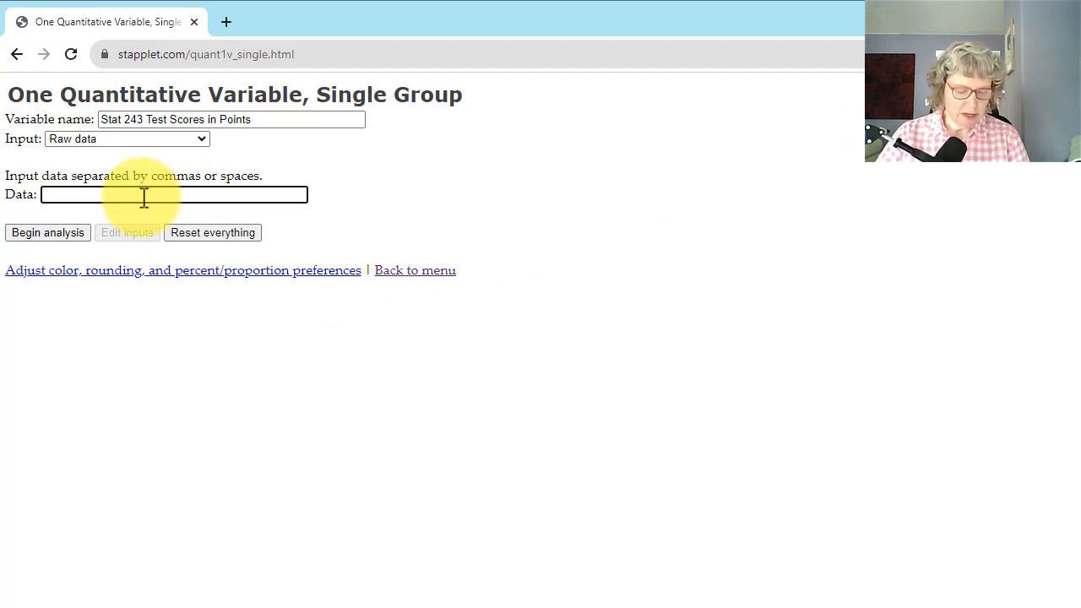
{"action": "key", "text": "ctrl+v"}
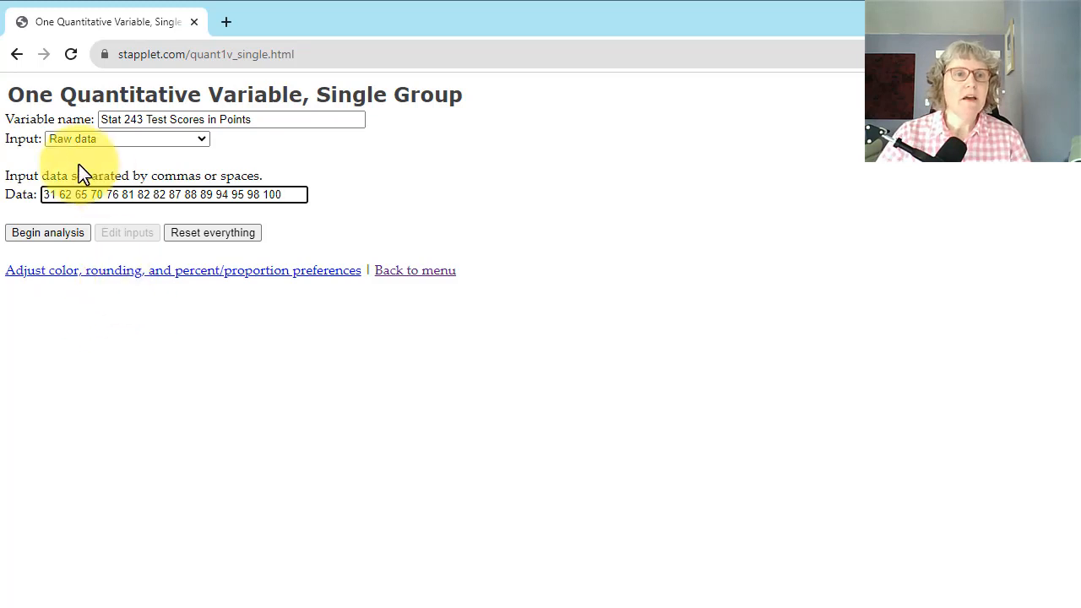
{"action": "left_click", "coordinate": [43, 235]}
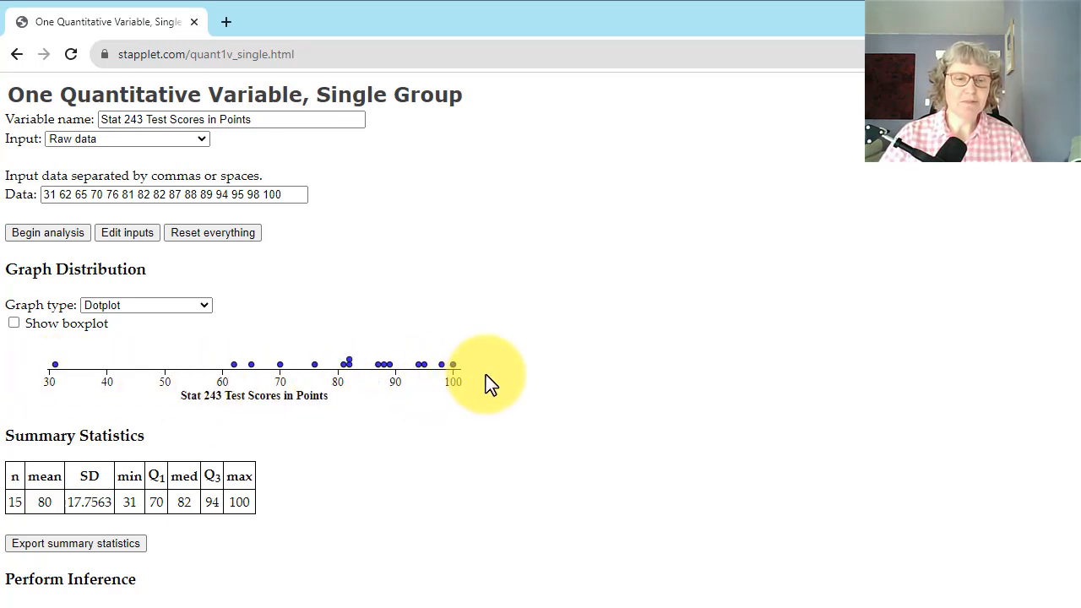
Change the graph type of the test scores to Stemplot
{"action": "left_click", "coordinate": [209, 307]}
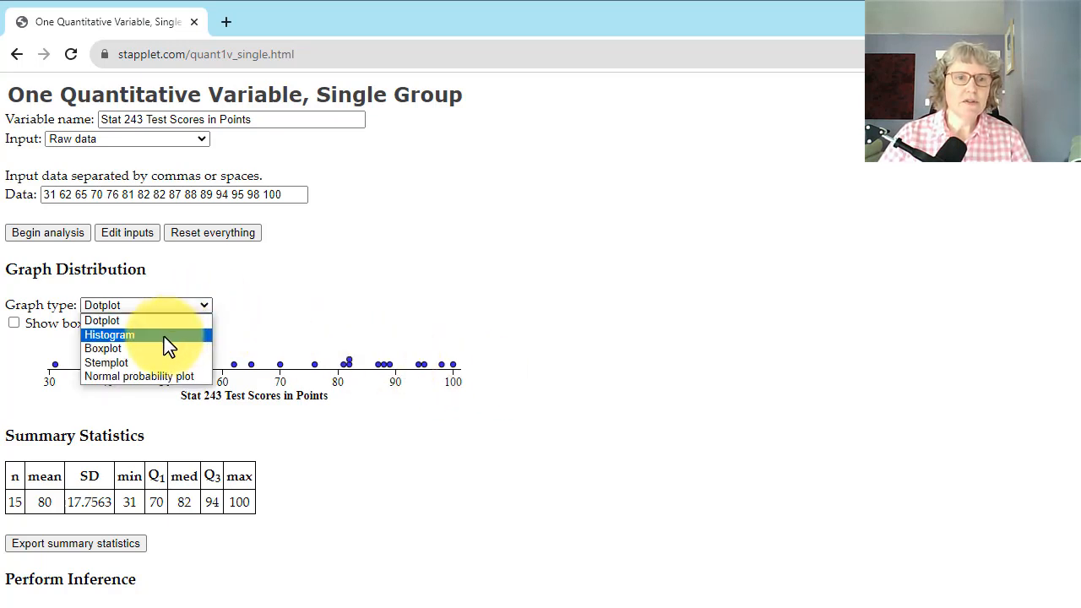
{"action": "left_click", "coordinate": [116, 364]}
{"action": "scroll", "coordinate": [422, 367], "scroll_direction": "down", "scroll_amount": 1}
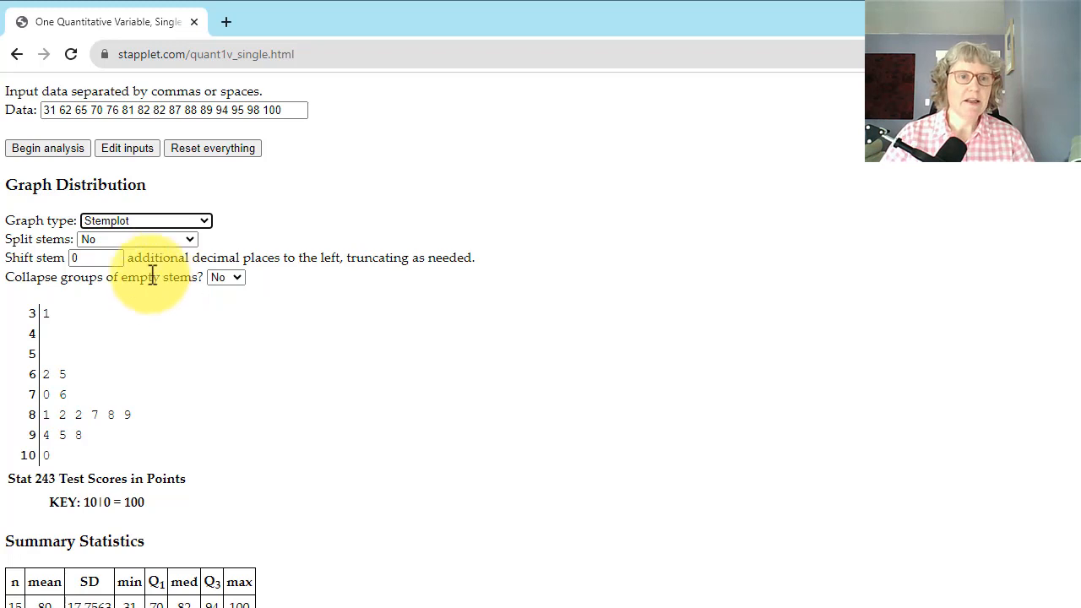
Try splitting the stems of the stemplot into two groups, then restore the unsplit stems
{"action": "left_click", "coordinate": [118, 241]}
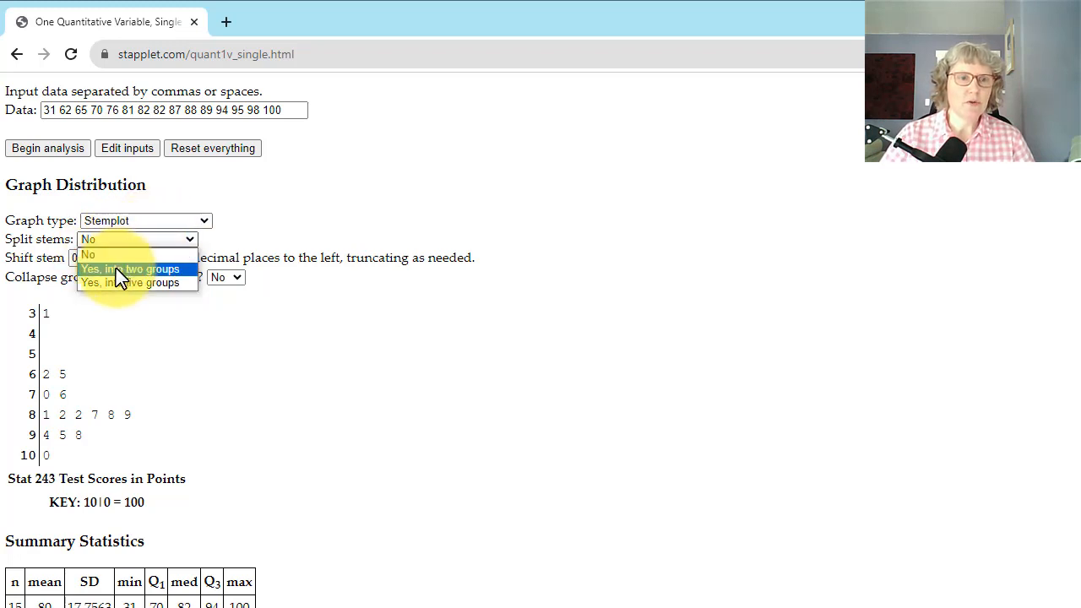
{"action": "left_click", "coordinate": [116, 267]}
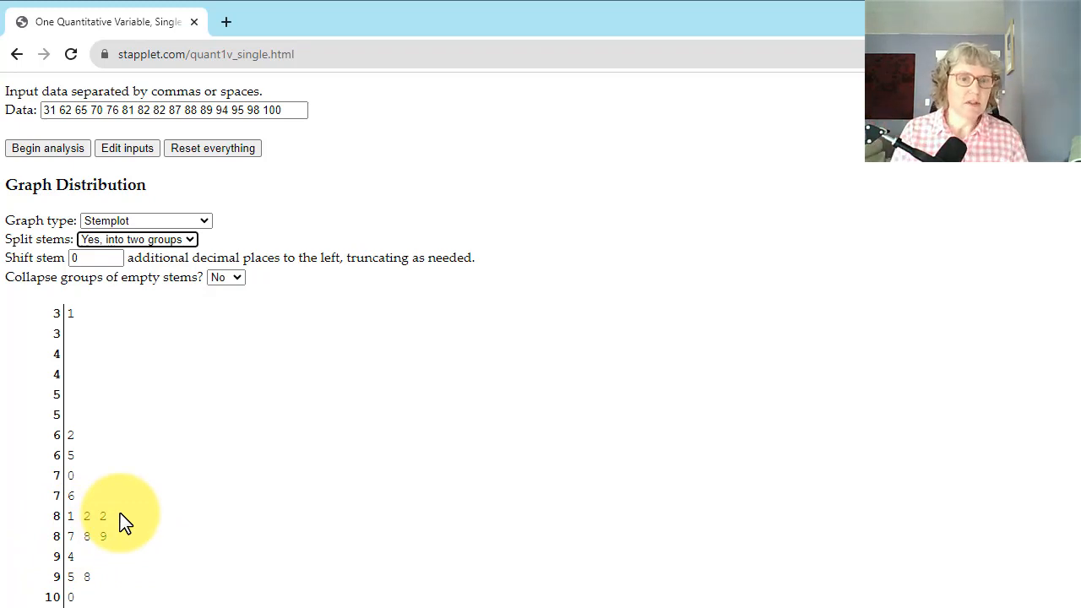
{"action": "left_click", "coordinate": [157, 242]}
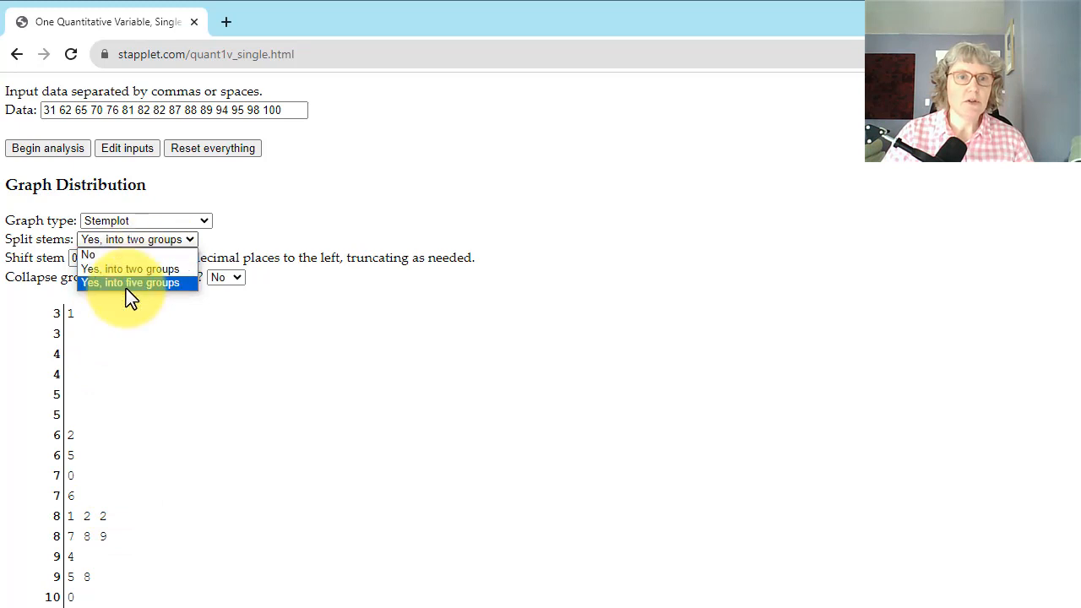
{"action": "left_click", "coordinate": [112, 254]}
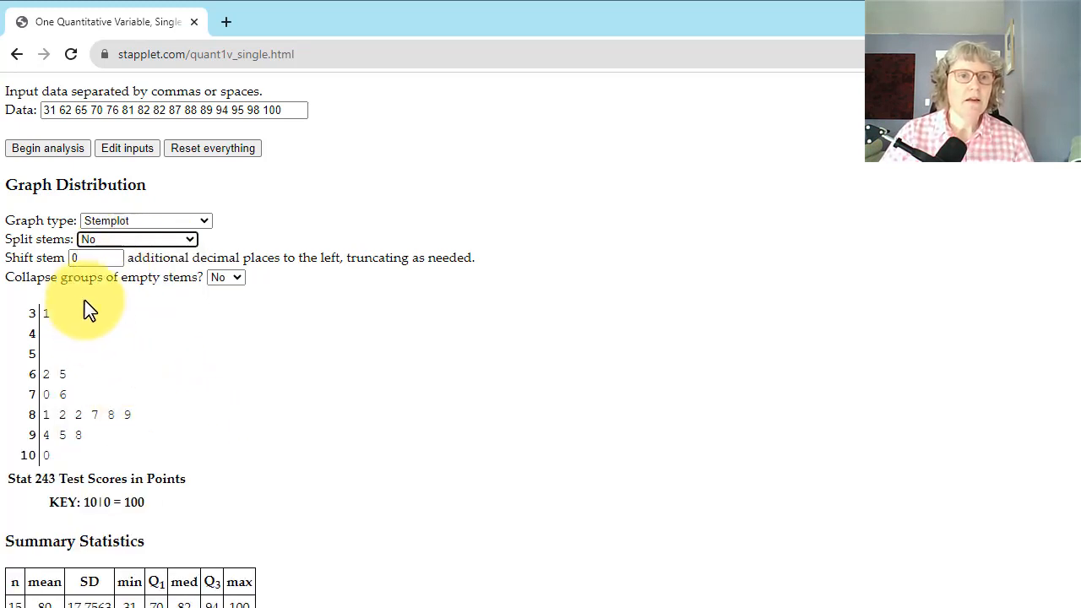
Change the graph type to Histogram and check the intervals and frequencies of its outer bars
{"action": "left_click", "coordinate": [180, 224]}
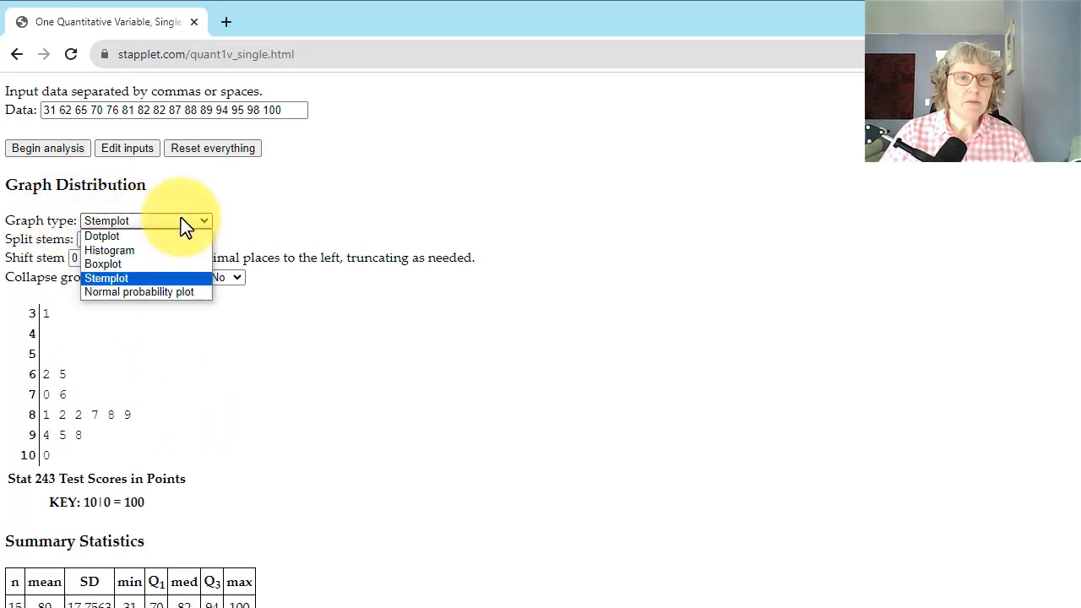
{"action": "left_click", "coordinate": [133, 250]}
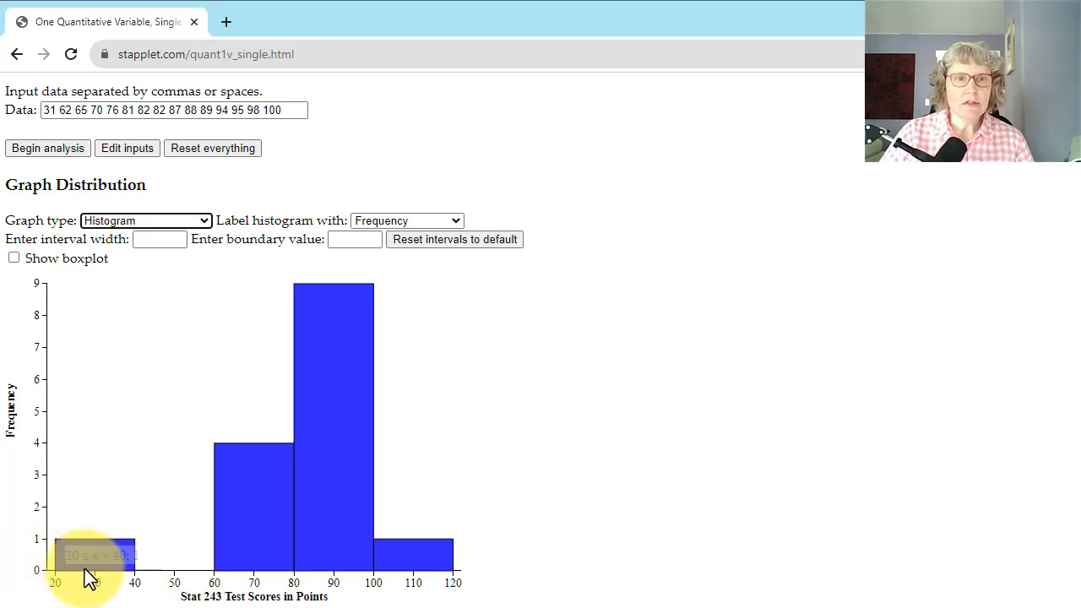
{"action": "mouse_move", "coordinate": [86, 566]}
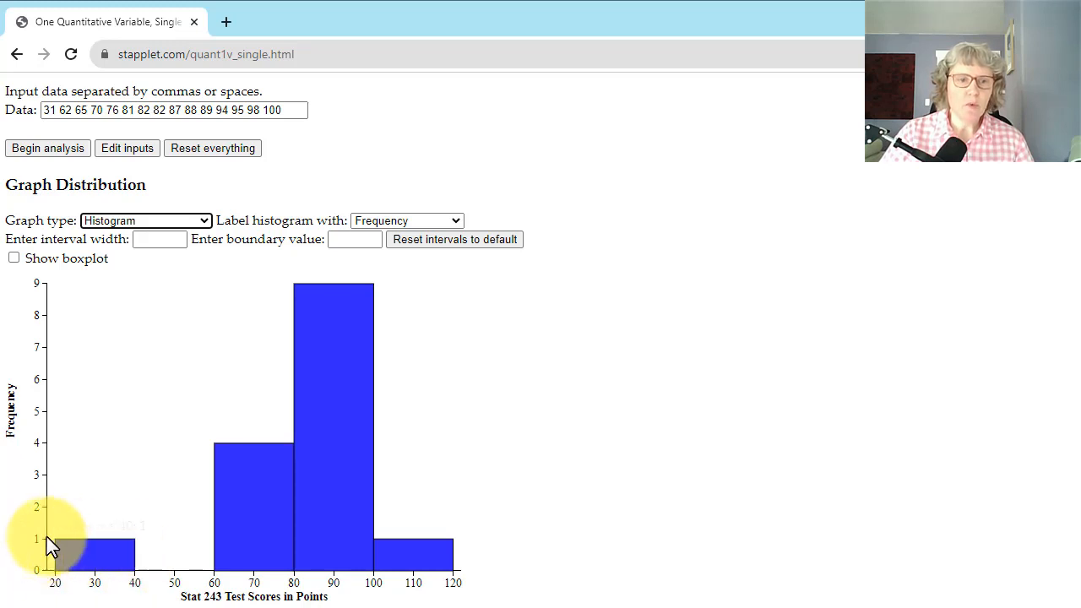
{"action": "mouse_move", "coordinate": [121, 572]}
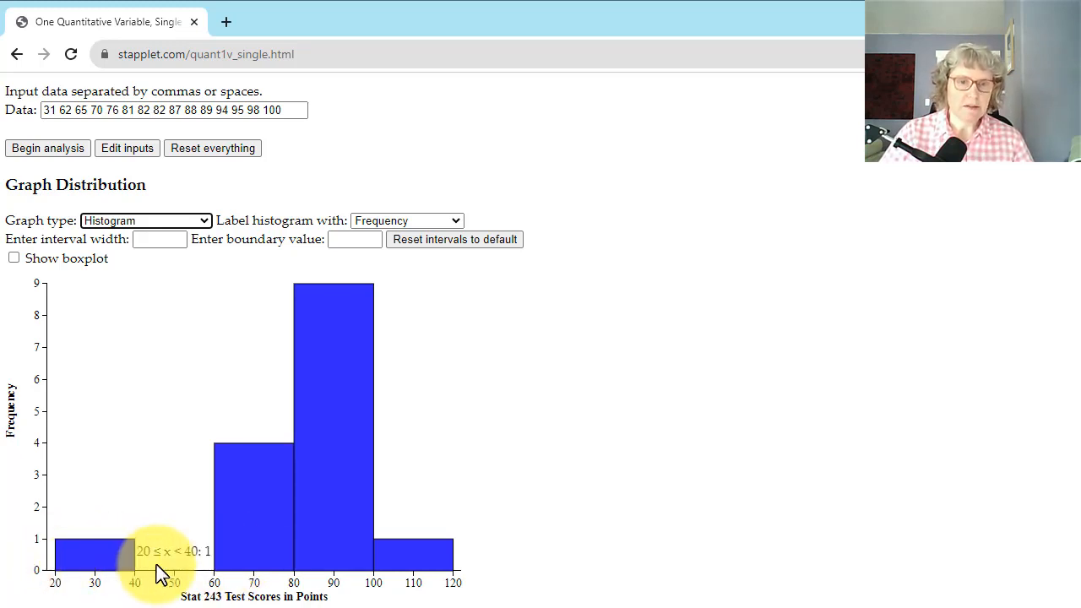
{"action": "mouse_move", "coordinate": [457, 578]}
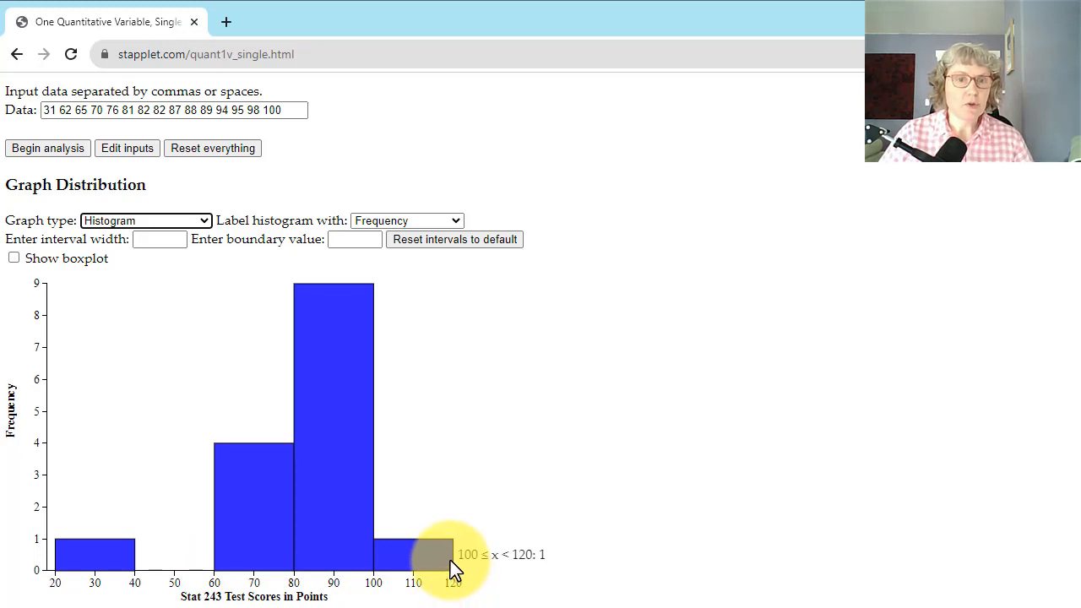
Set the histogram's interval width to 10 and check the interval and frequency of the resulting bars
{"action": "left_click", "coordinate": [159, 242]}
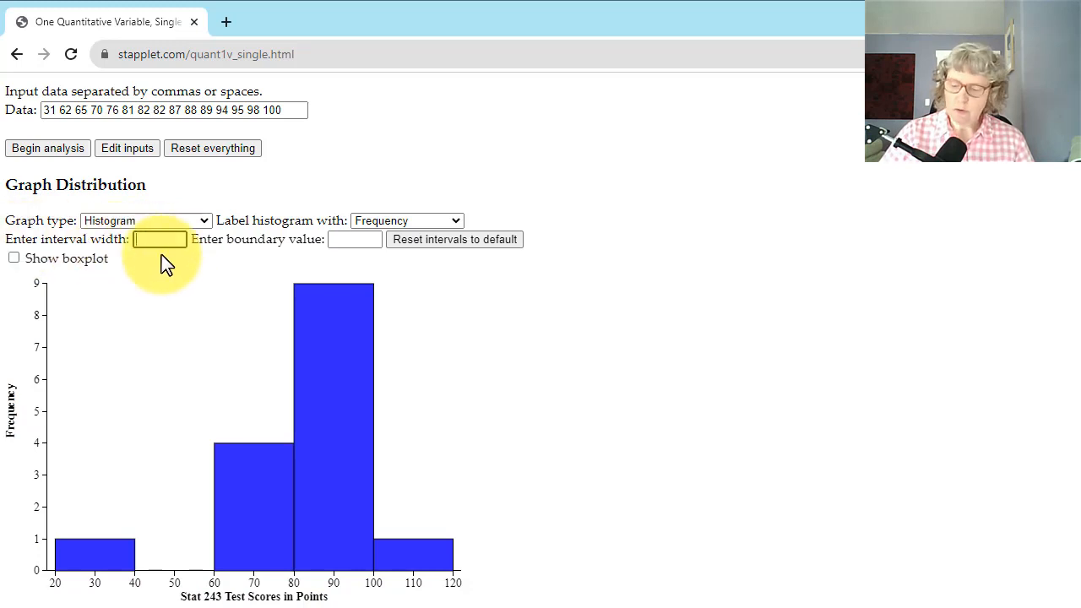
{"action": "type", "text": "10"}
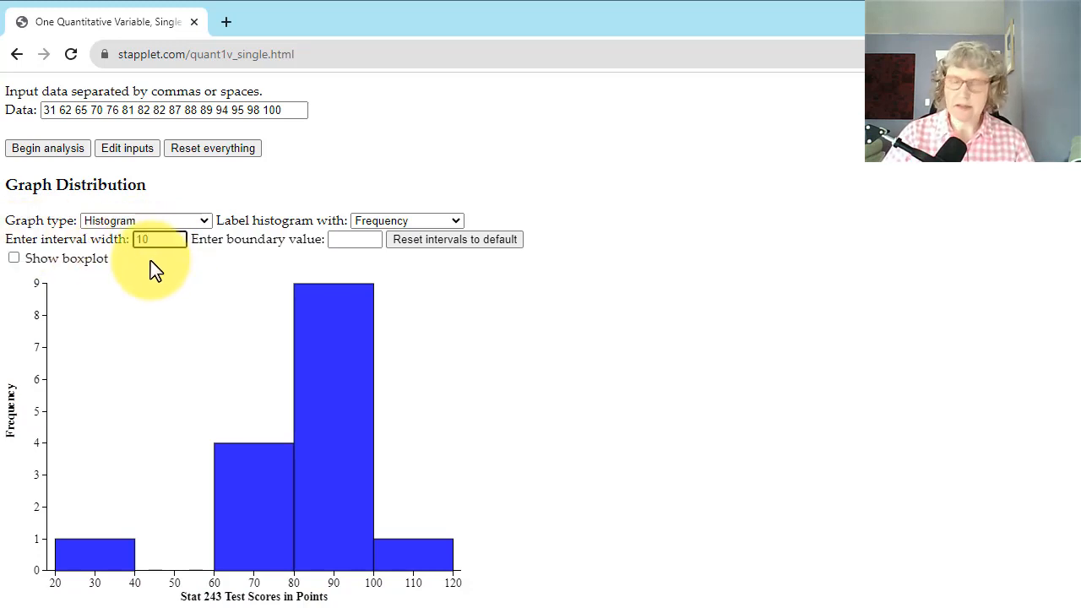
{"action": "key", "text": "Return"}
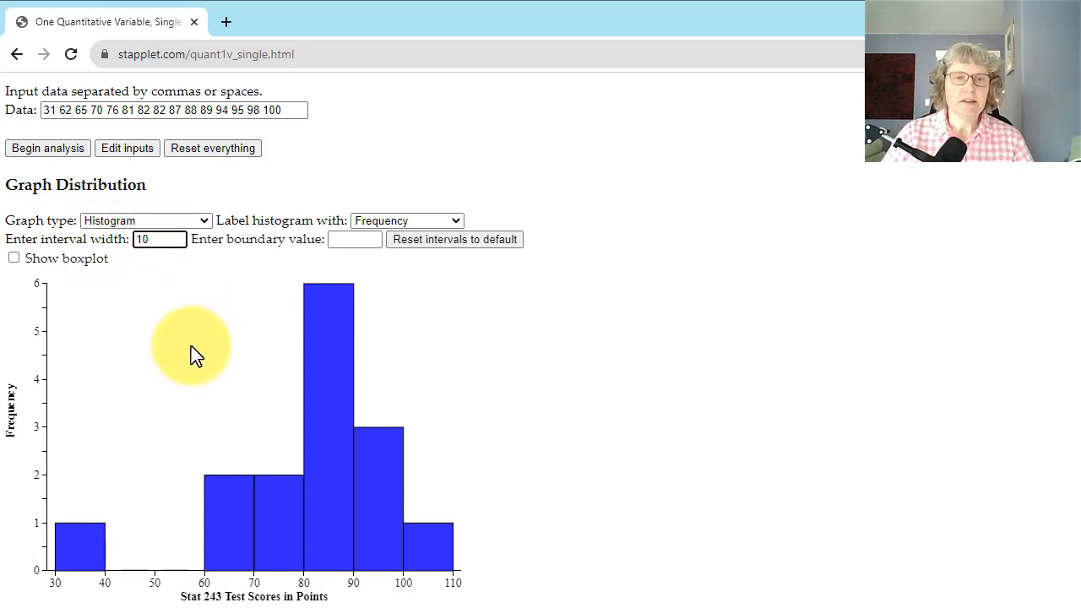
{"action": "mouse_move", "coordinate": [82, 541]}
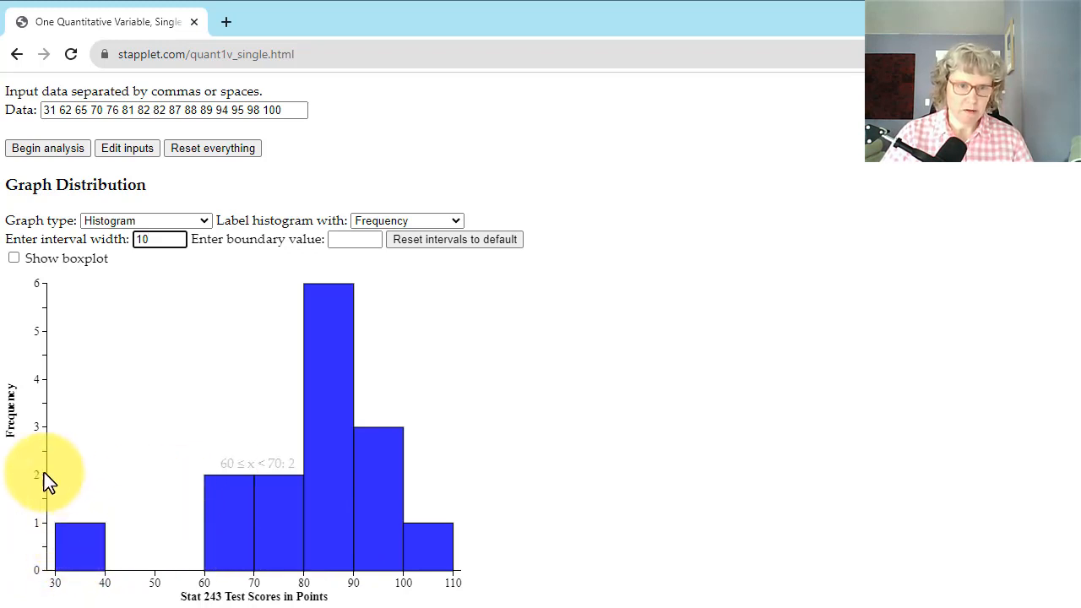
{"action": "mouse_move", "coordinate": [270, 496]}
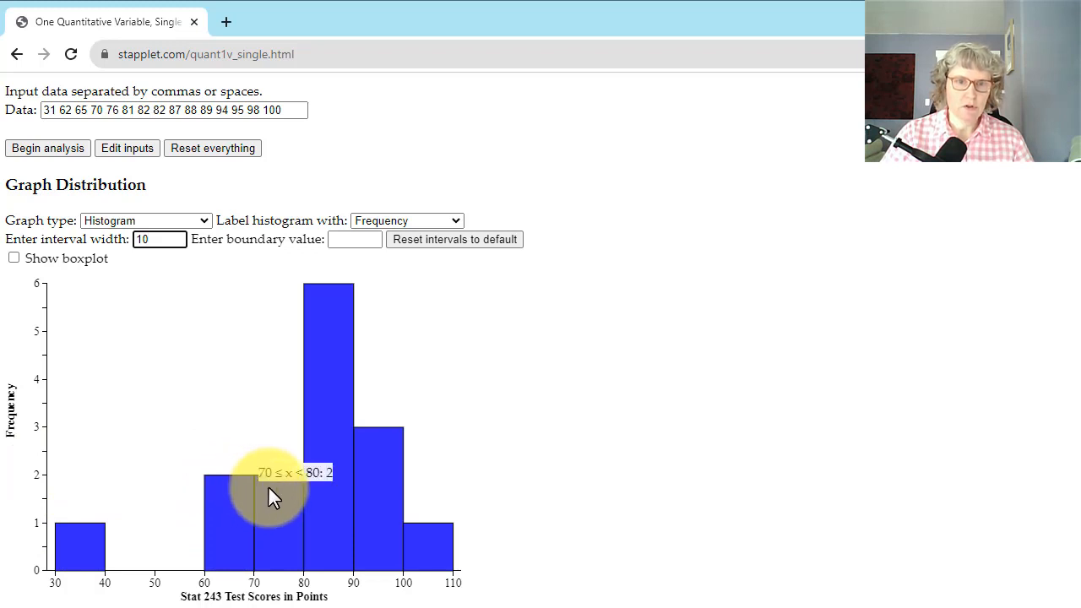
{"action": "mouse_move", "coordinate": [363, 466]}
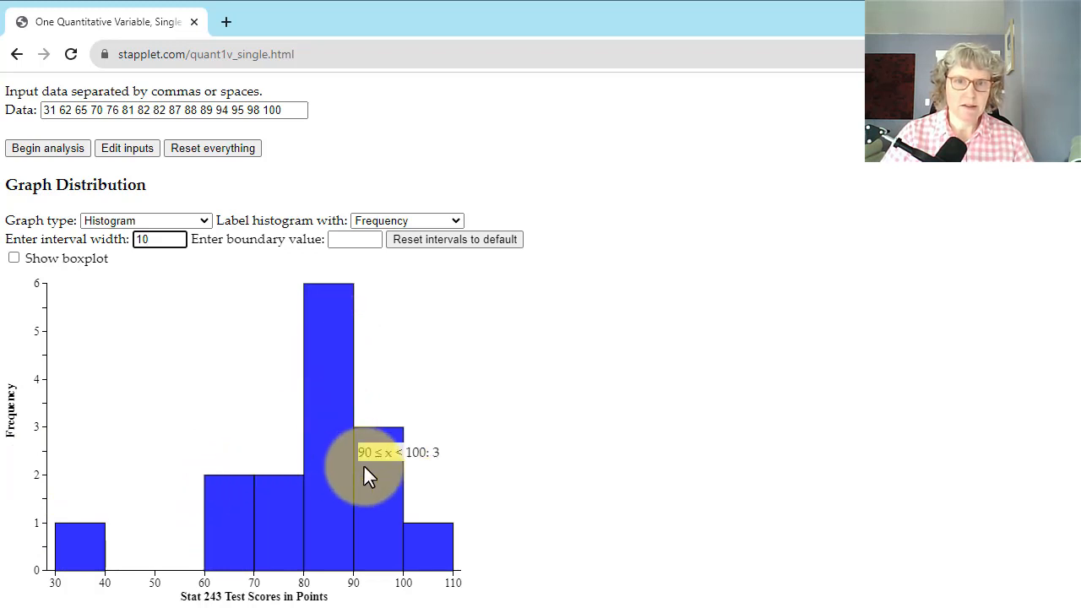
{"action": "mouse_move", "coordinate": [420, 542]}
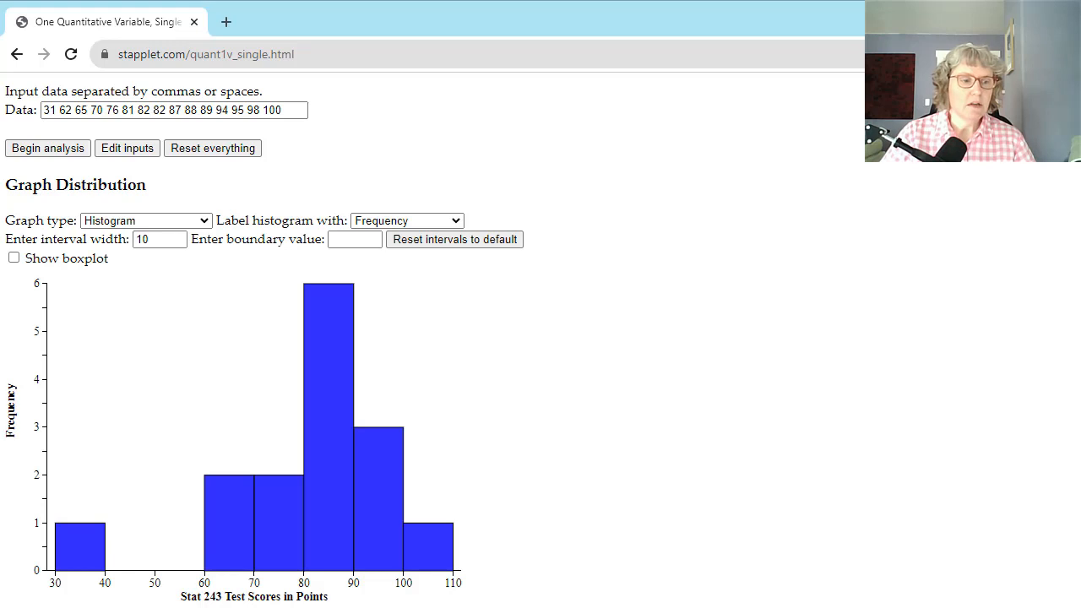
Open the Snipping Tool and capture the complete histogram of the Stat 243 test scores, including its axes and labels
{"action": "key", "text": "super"}
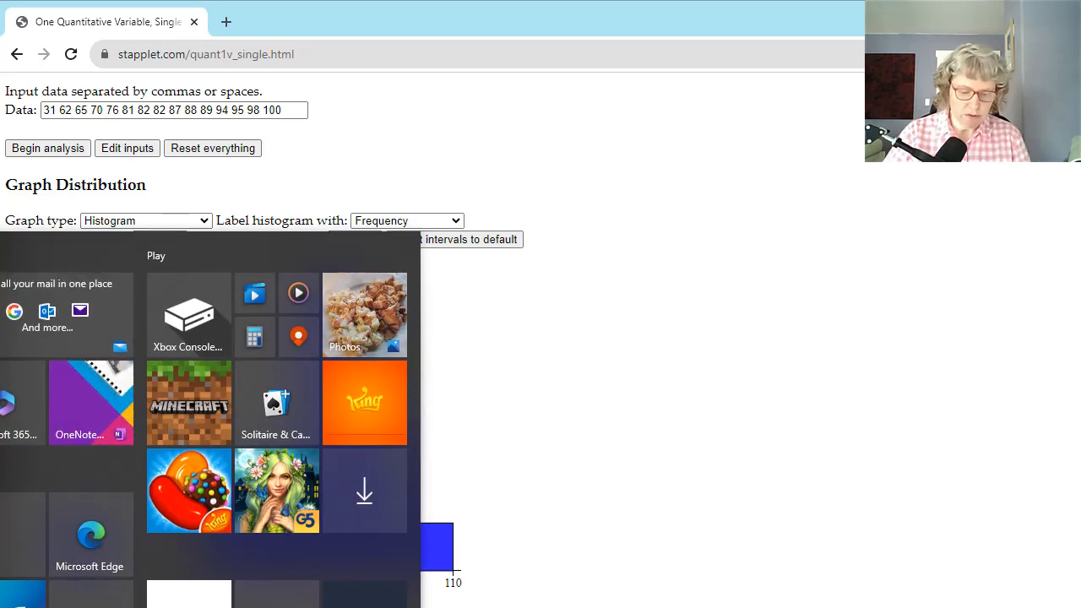
{"action": "type", "text": "s"}
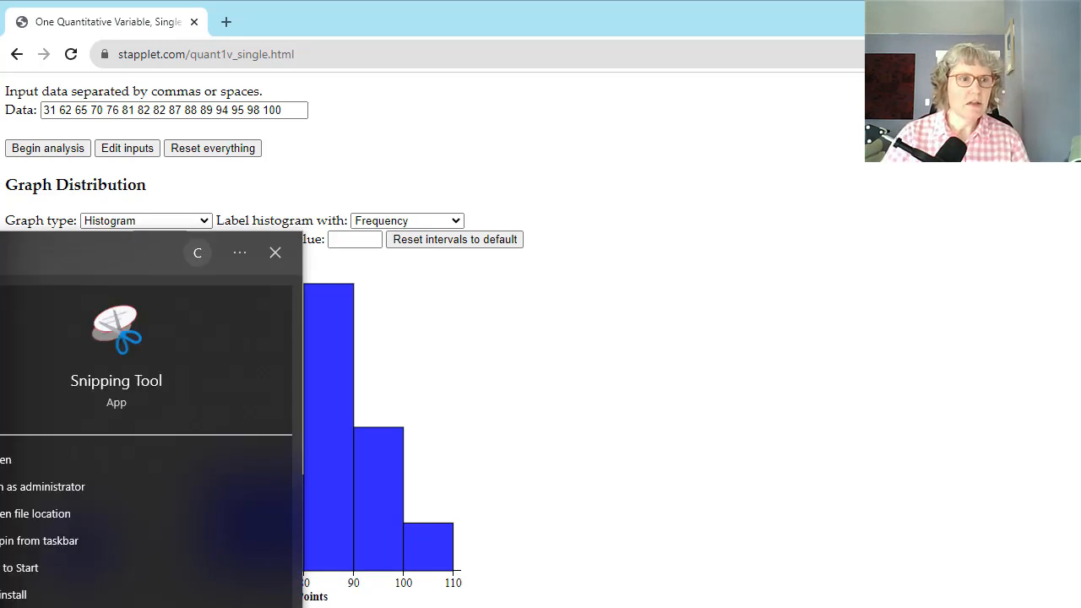
{"action": "key", "text": "Return"}
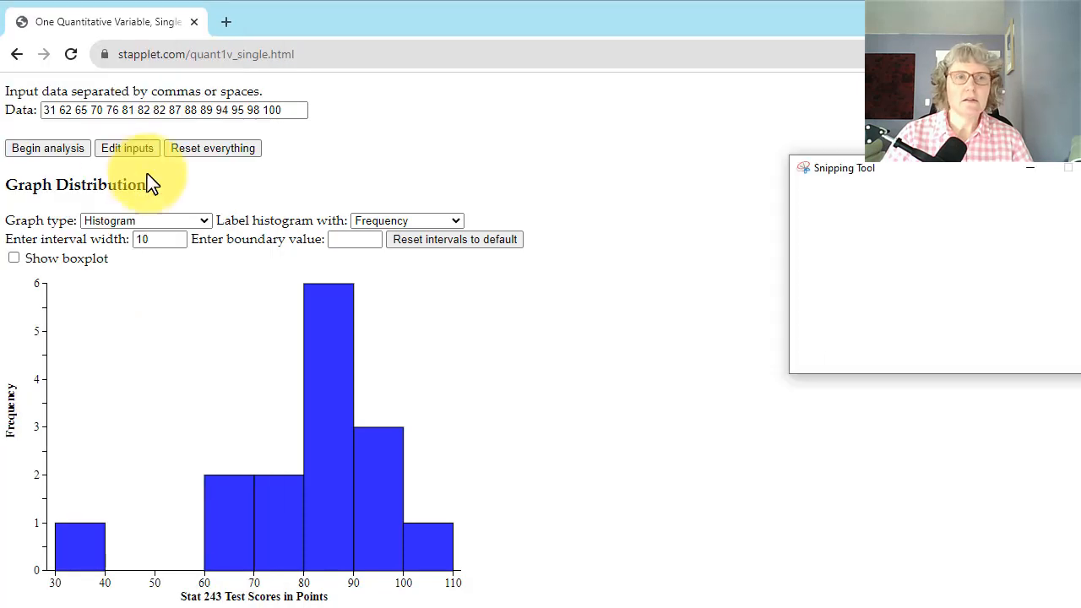
{"action": "left_click_drag", "start_coordinate": [940, 174], "coordinate": [863, 155]}
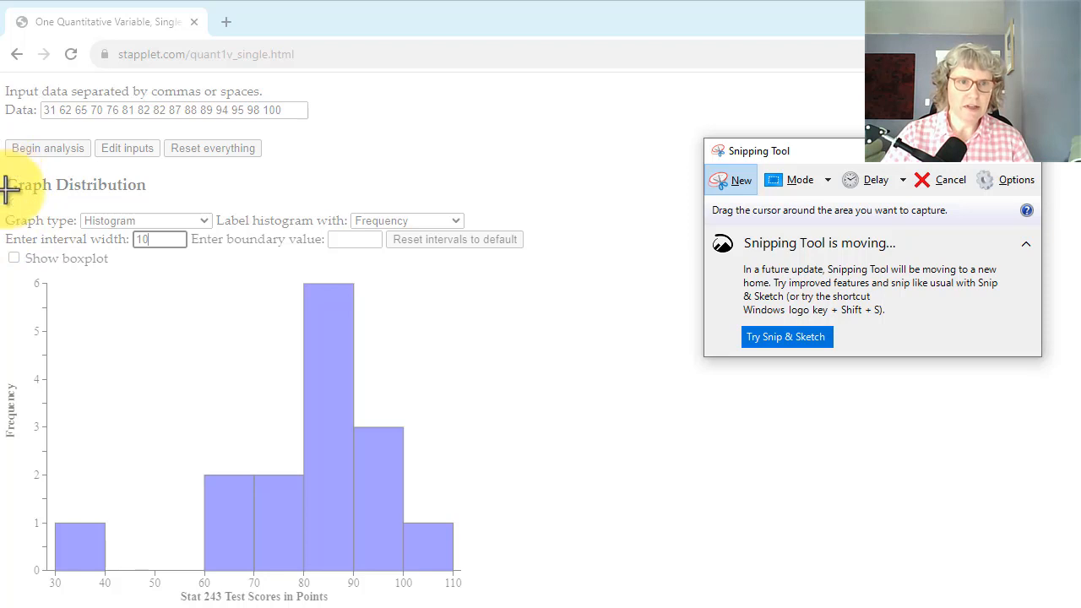
{"action": "left_click_drag", "start_coordinate": [7, 267], "coordinate": [498, 600]}
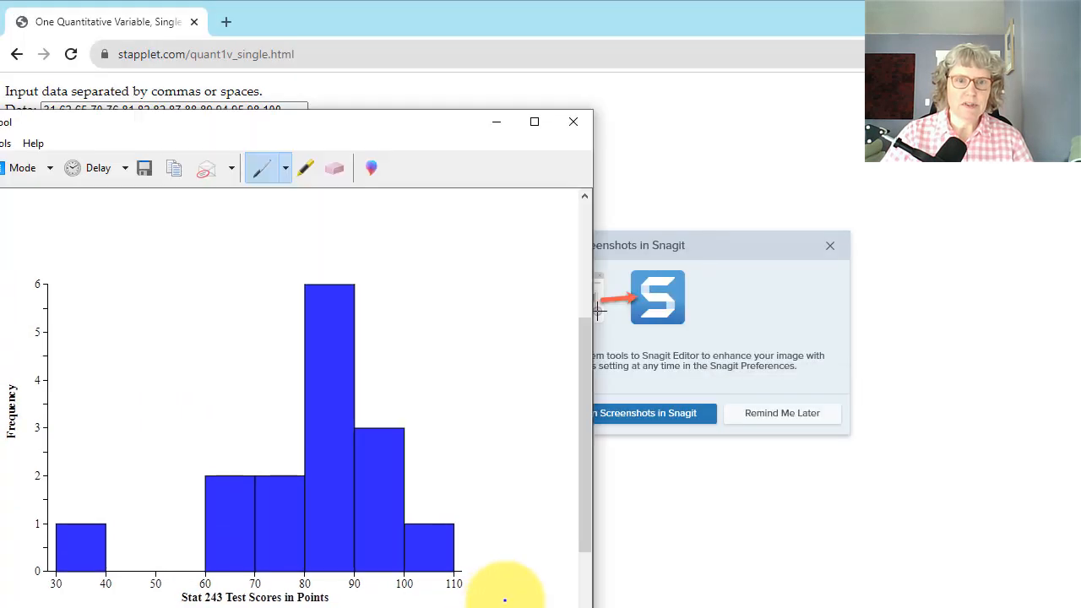
Move the Snipping Tool window with the histogram capture away from the applet and dismiss the Snagit prompt
{"action": "left_click_drag", "start_coordinate": [346, 129], "coordinate": [495, 47]}
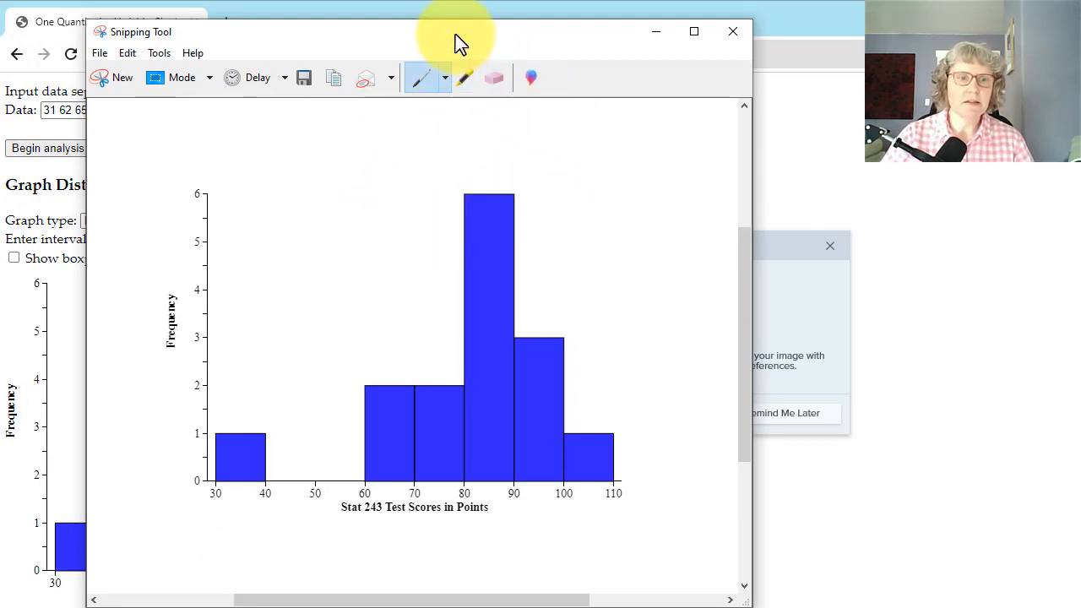
{"action": "left_click_drag", "start_coordinate": [456, 36], "coordinate": [463, 26]}
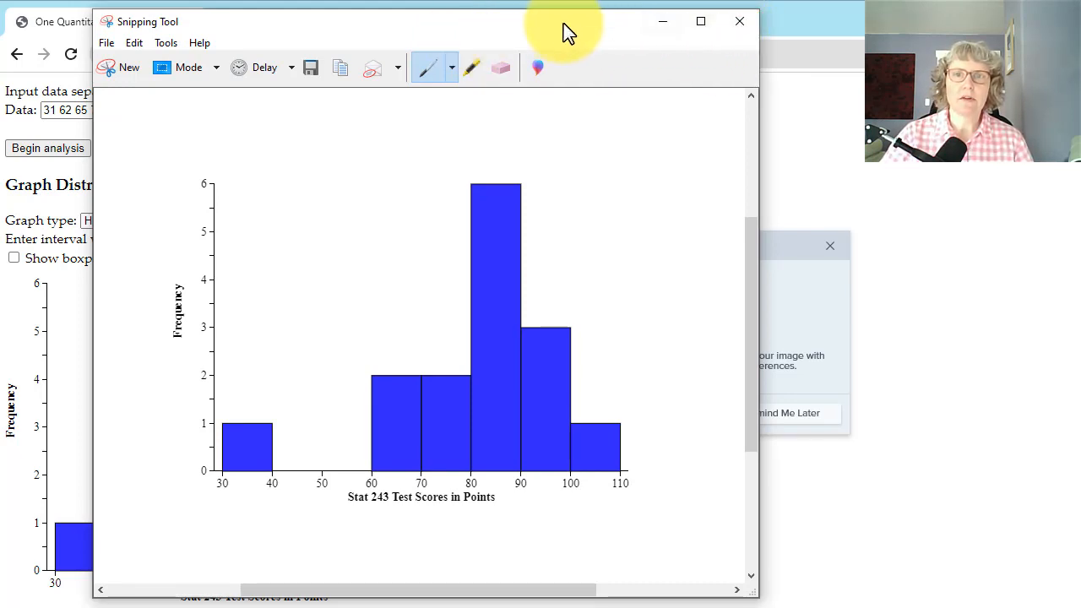
{"action": "left_click_drag", "start_coordinate": [569, 31], "coordinate": [844, 53]}
{"action": "left_click", "coordinate": [845, 53]}
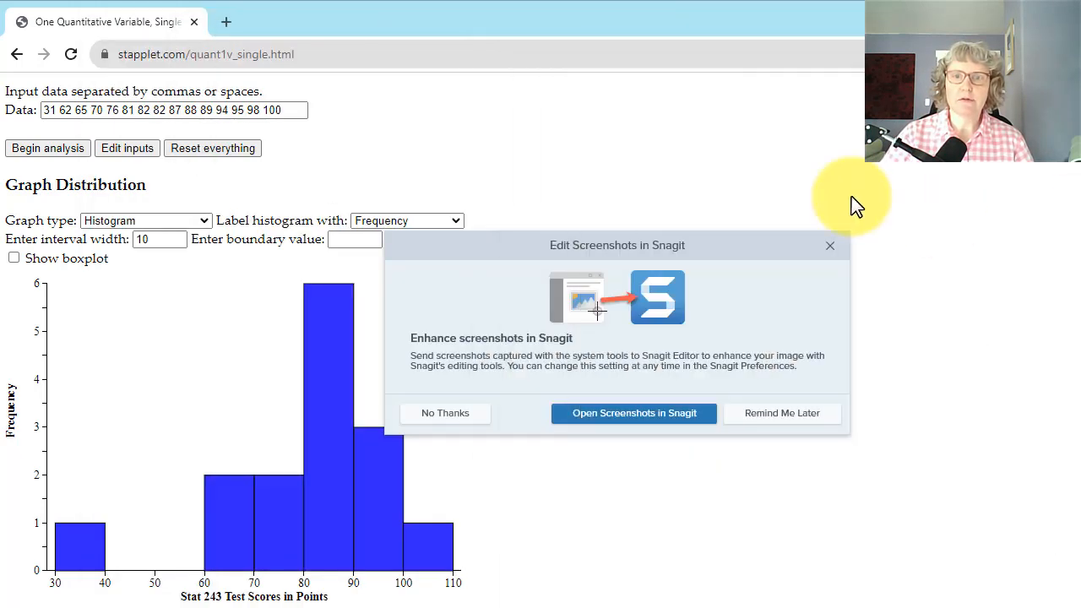
{"action": "left_click", "coordinate": [829, 246]}
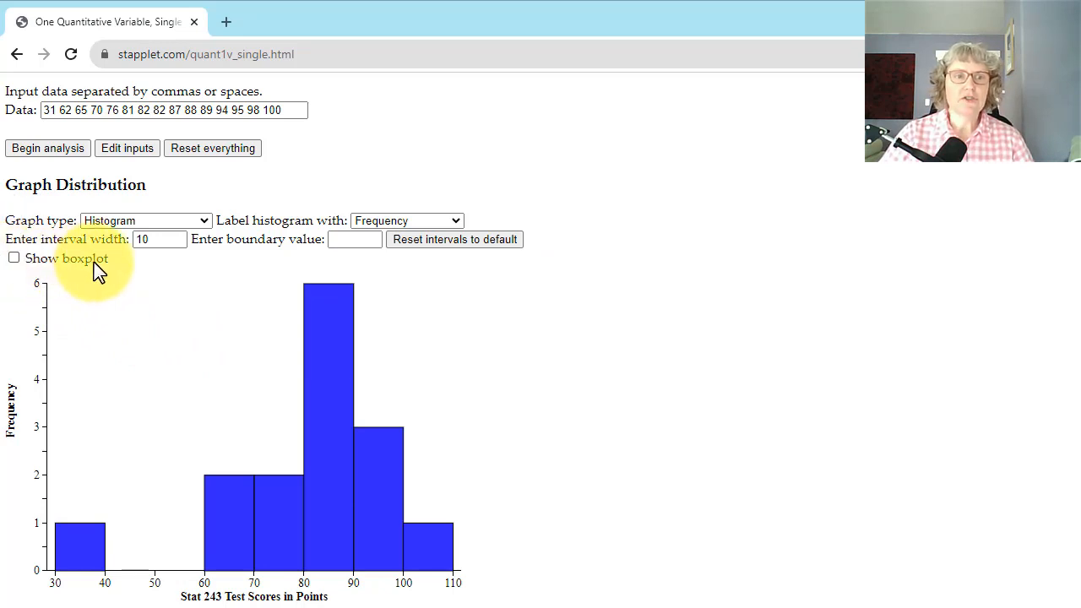
Show the boxplot above the histogram and review the summary statistics of the test scores
{"action": "left_click", "coordinate": [13, 258]}
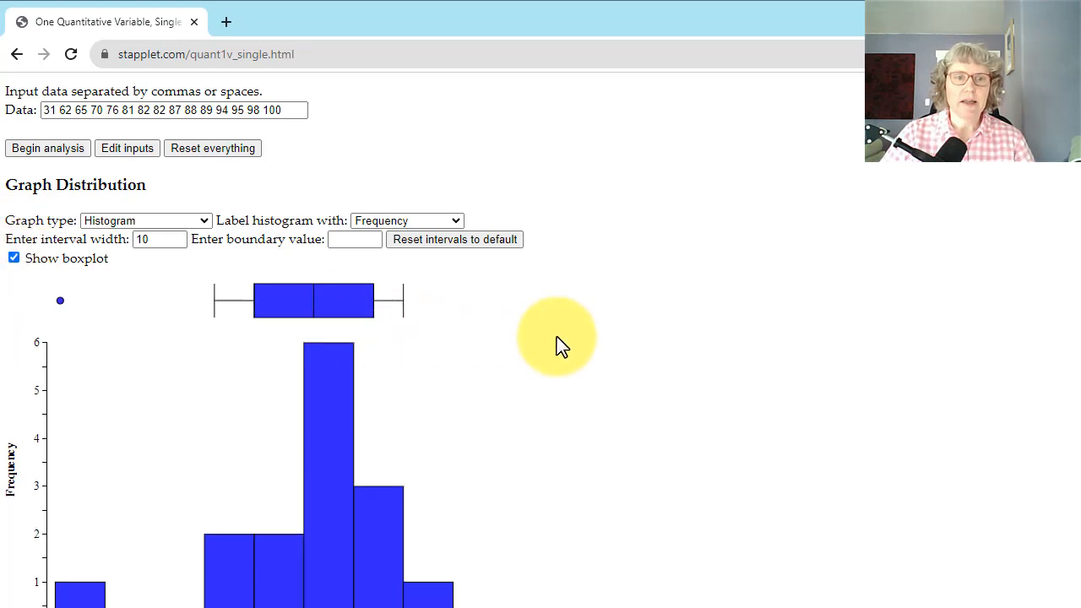
{"action": "scroll", "coordinate": [557, 339], "scroll_direction": "down", "scroll_amount": 1}
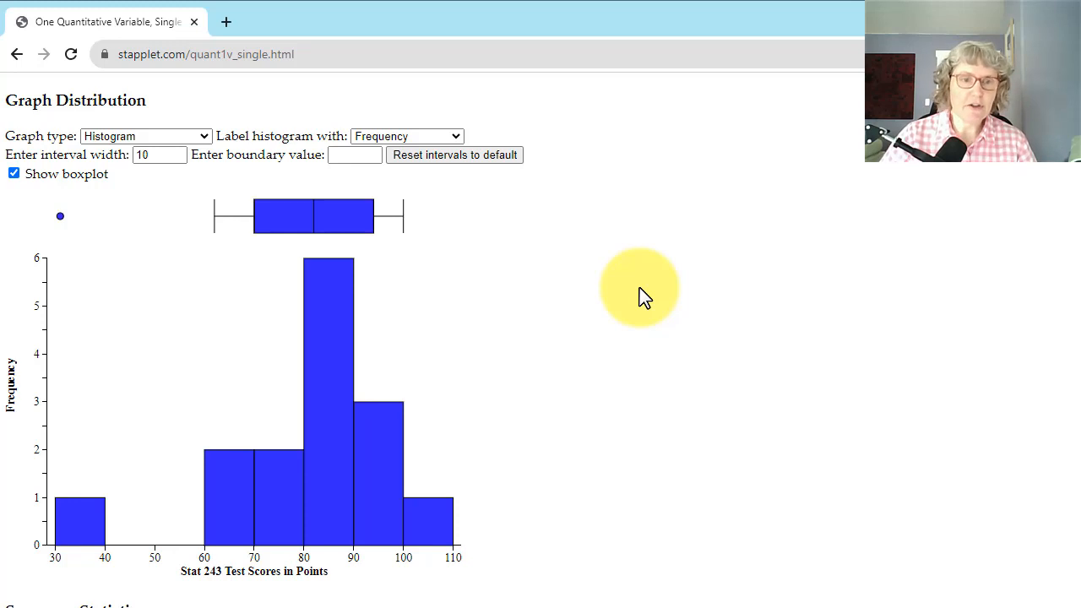
{"action": "scroll", "coordinate": [639, 295], "scroll_direction": "down", "scroll_amount": 2}
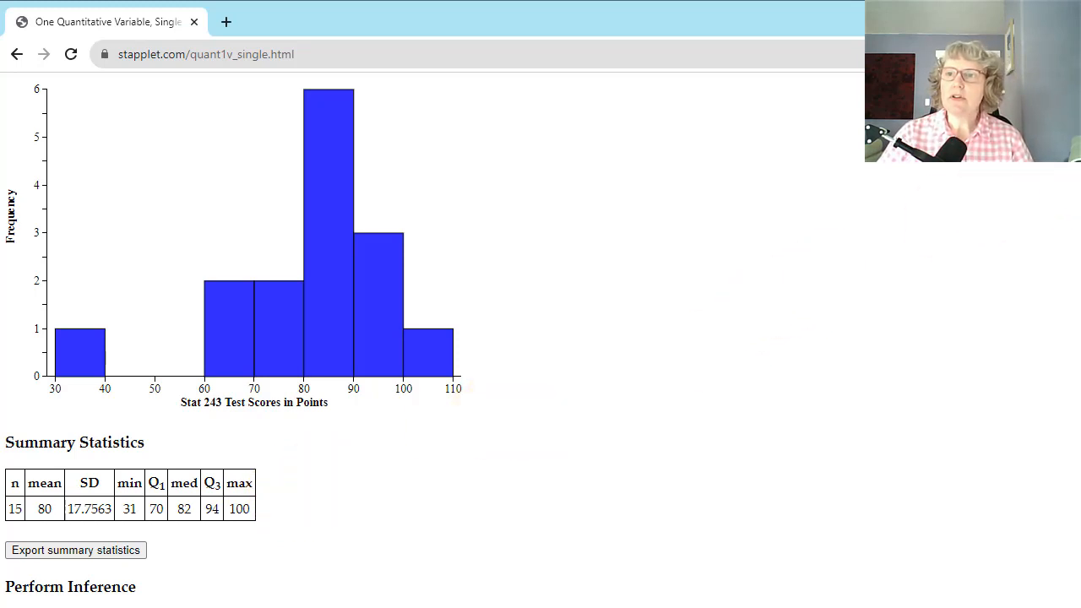
Switch to the Word document with the STAT 243 notes on describing one numerical variable
{"action": "key", "text": "alt+Tab"}
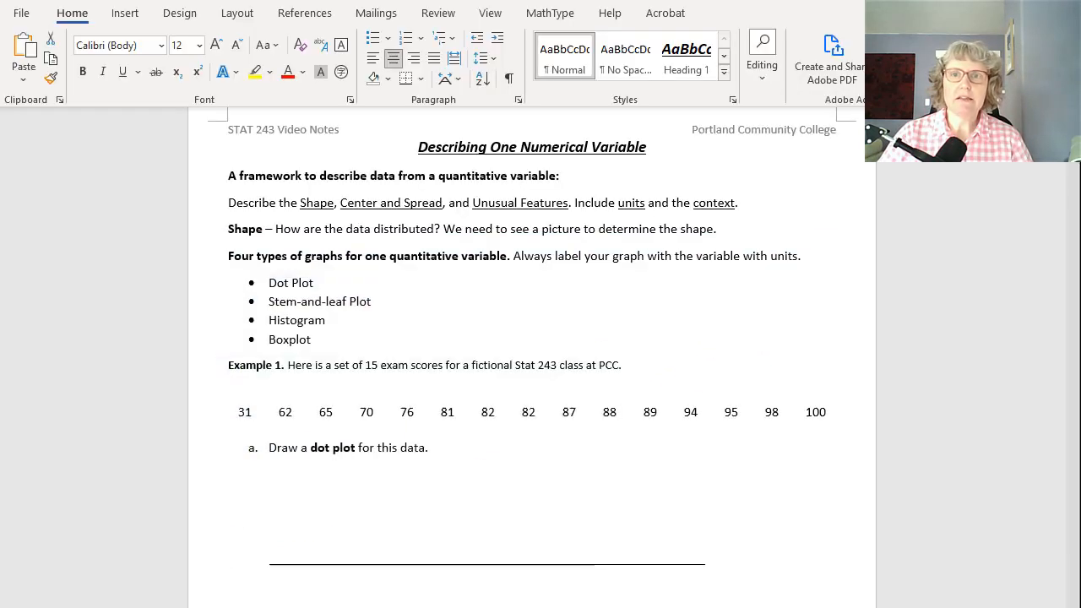